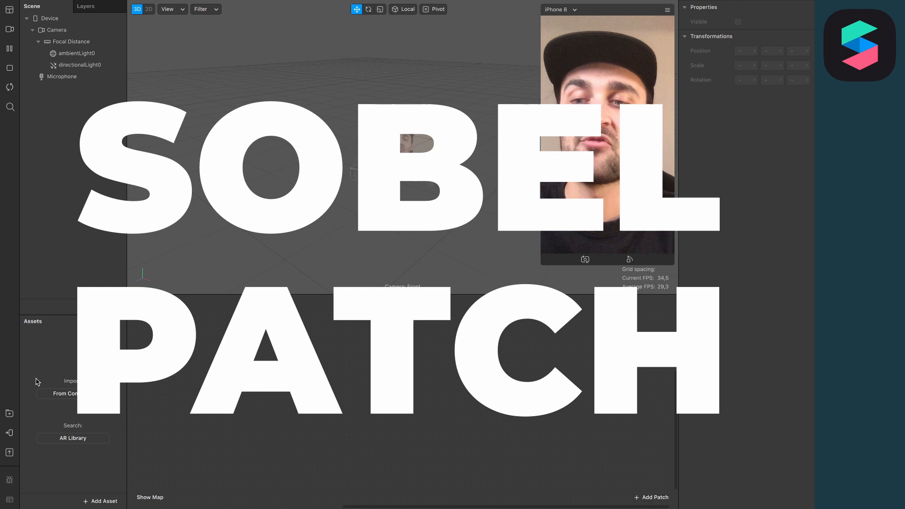
Search the AR Library's patch assets for "Sobel" and import the Sobel Filter patch into the project.
left_click(9, 413)
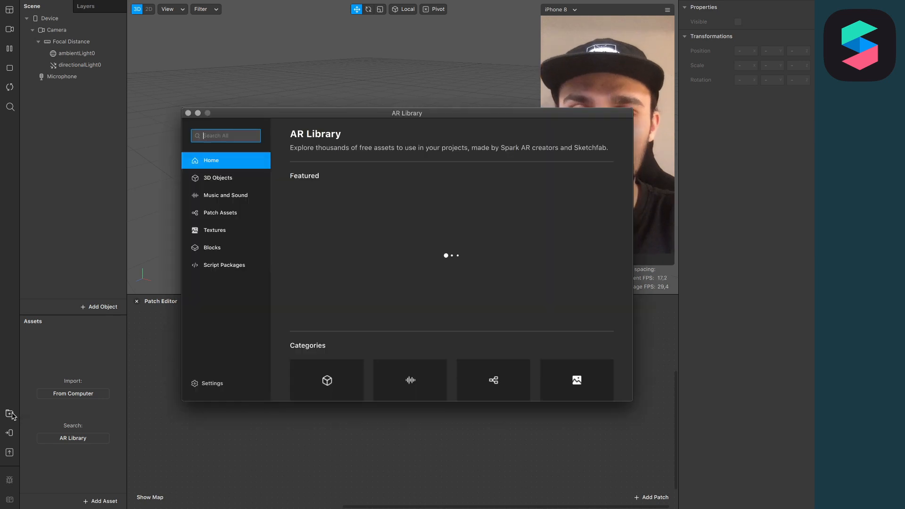
left_click(221, 213)
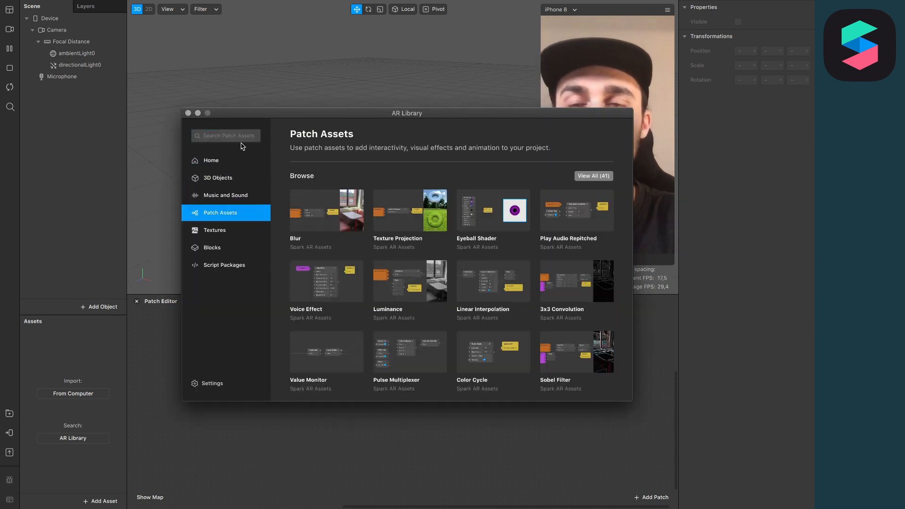
left_click(240, 139)
type("Sob")
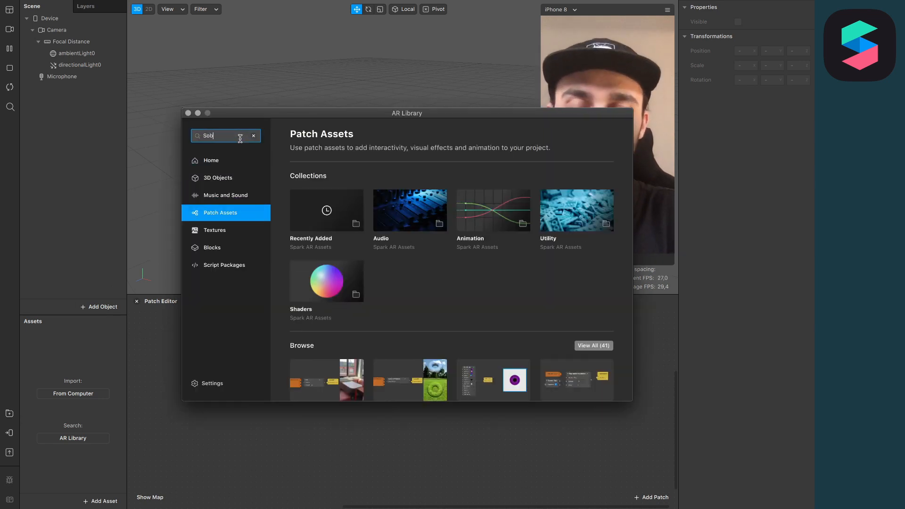
type("el")
key("Return")
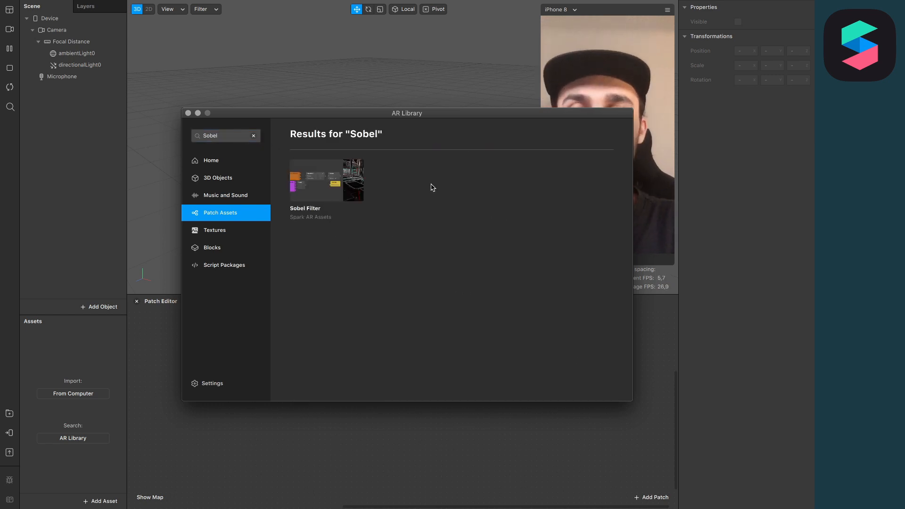
left_click(346, 185)
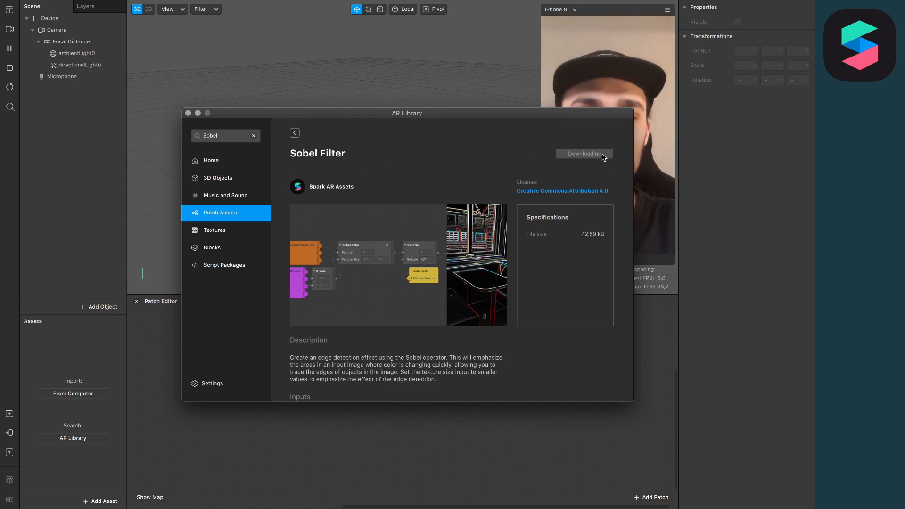
left_click(189, 114)
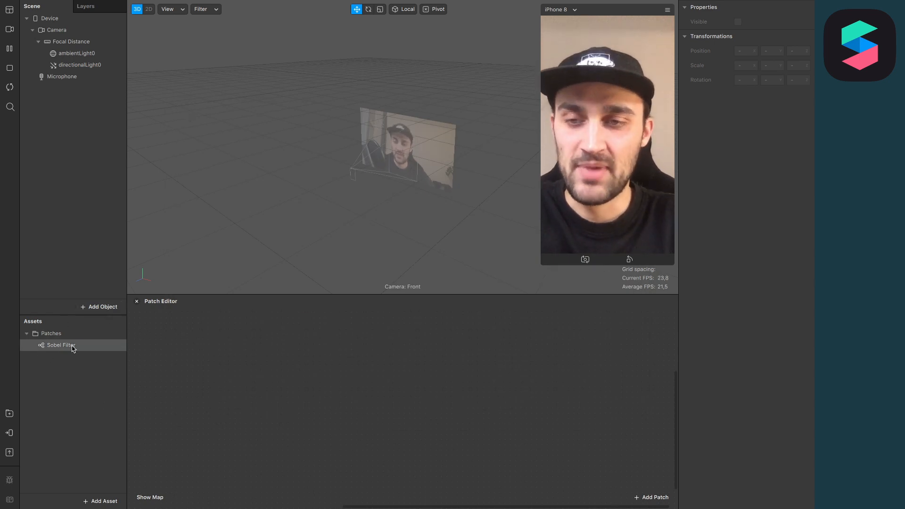
Place the Sobel Filter patch in the Patch Editor and enlarge the editor area.
left_click_drag(57, 346, 353, 395)
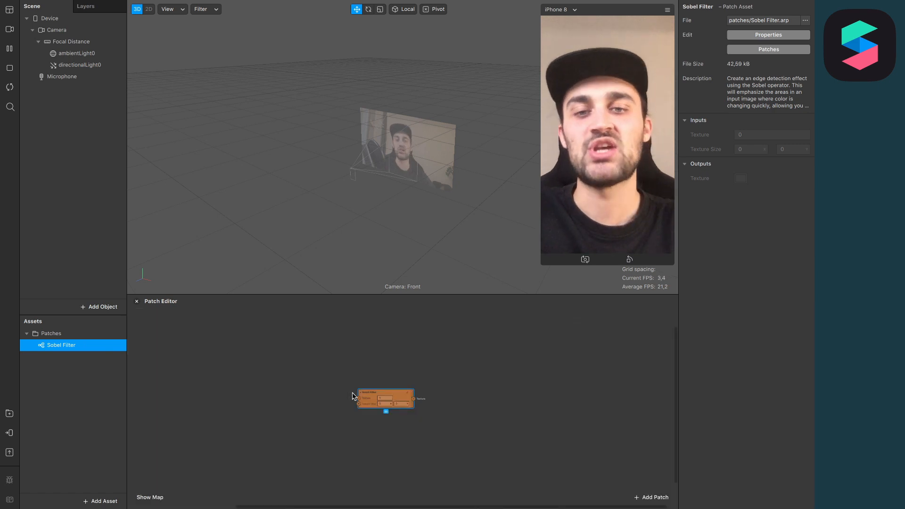
left_click(382, 391)
scroll(382, 390, "up", 2)
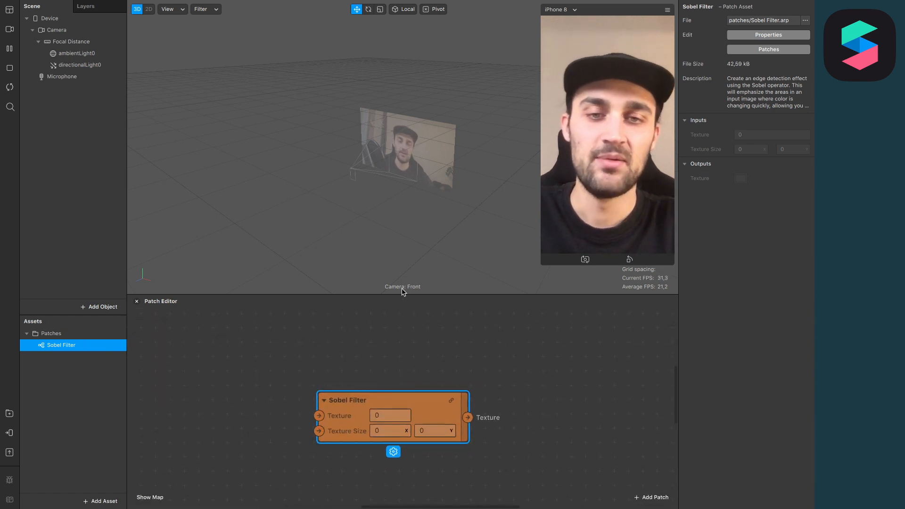
left_click_drag(403, 407, 406, 375)
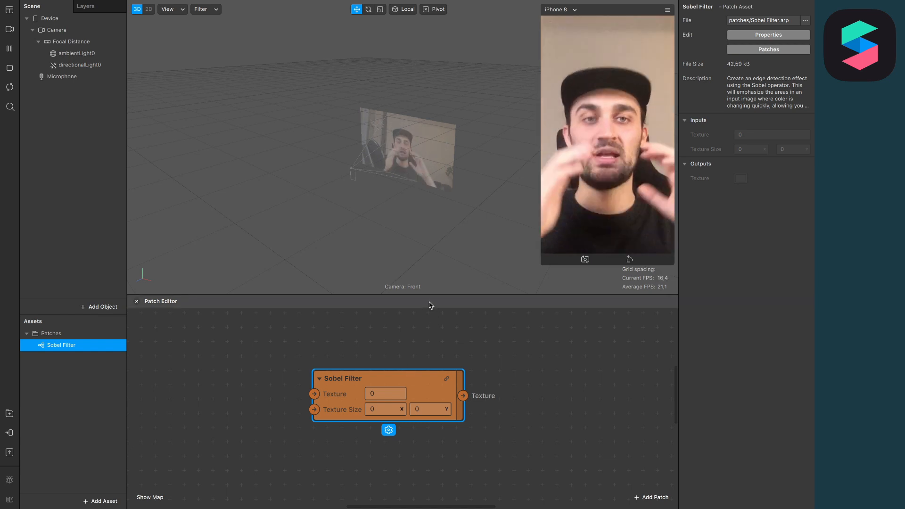
left_click_drag(428, 304, 394, 238)
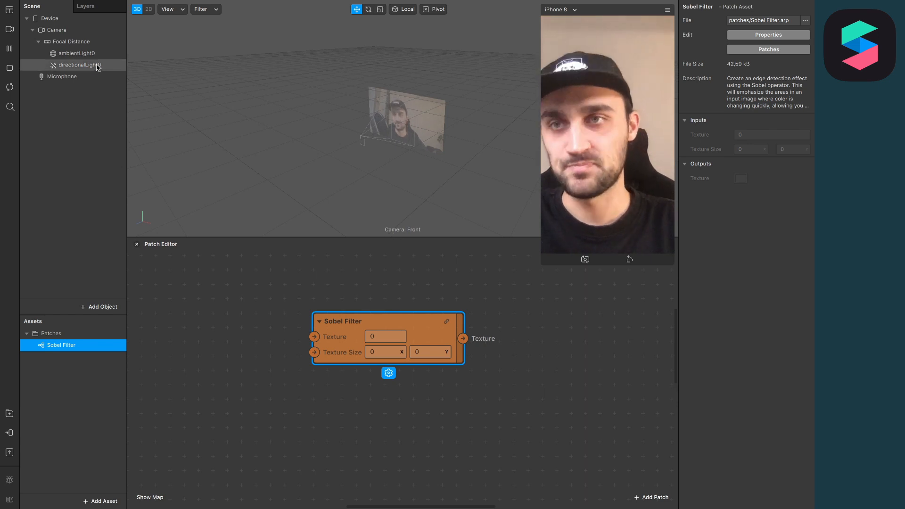
Extract the Camera's texture and create a producer patch for the Device, placed below and left of the Sobel Filter patch.
left_click(58, 30)
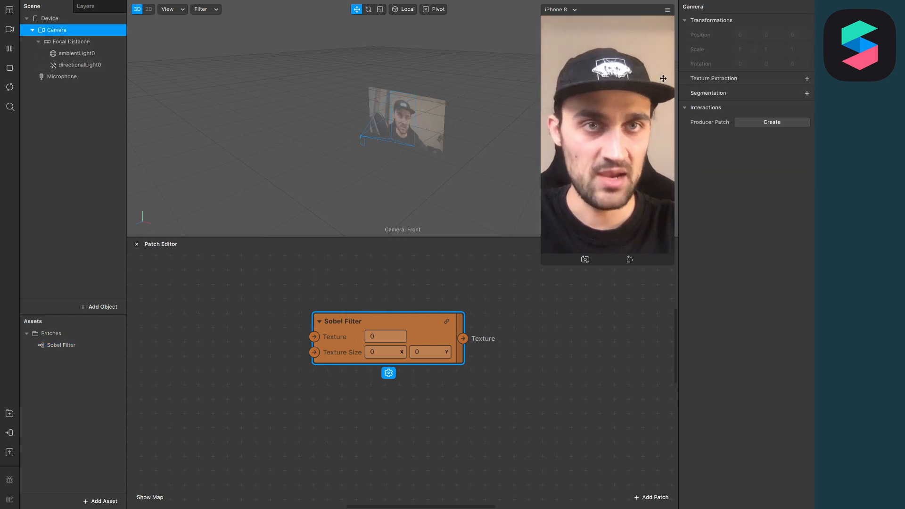
left_click(807, 79)
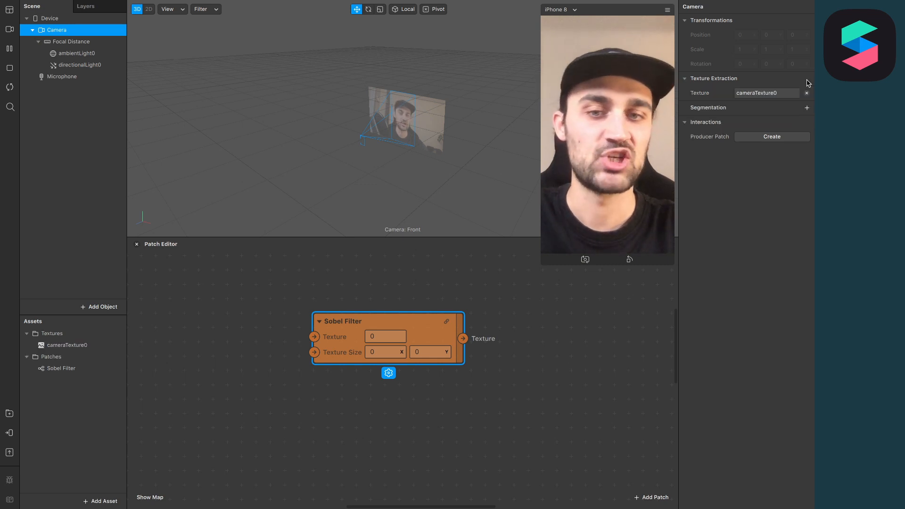
left_click(54, 18)
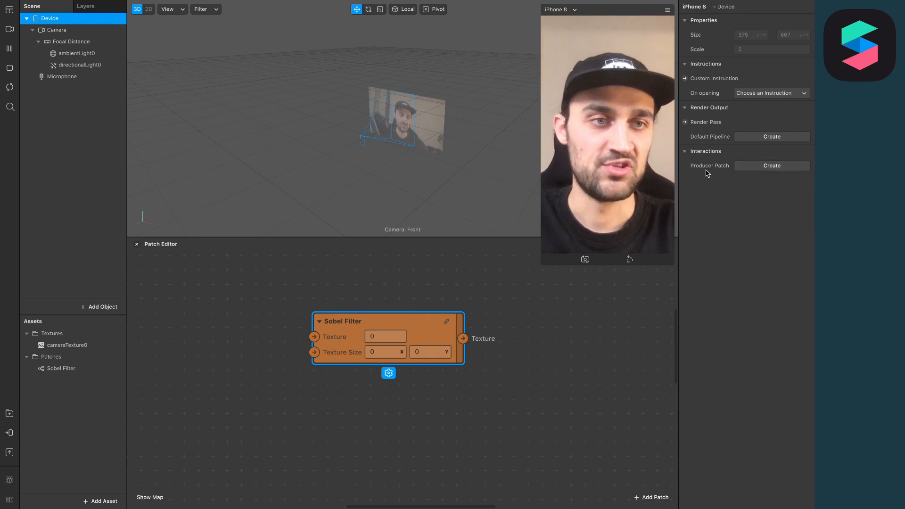
left_click(764, 168)
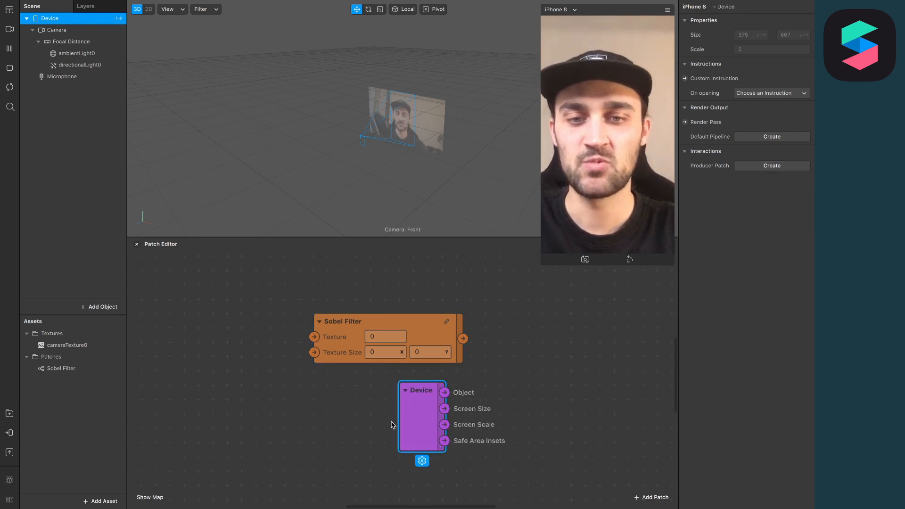
left_click_drag(392, 425, 199, 404)
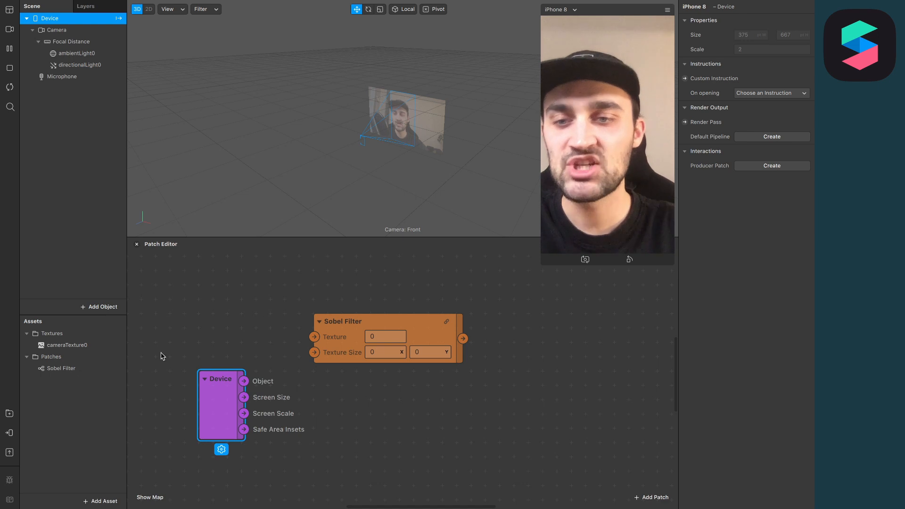
Add the cameraTexture0 patch and connect its RGBA output to the Sobel Filter's Texture input.
left_click(62, 346)
left_click_drag(58, 348, 187, 302)
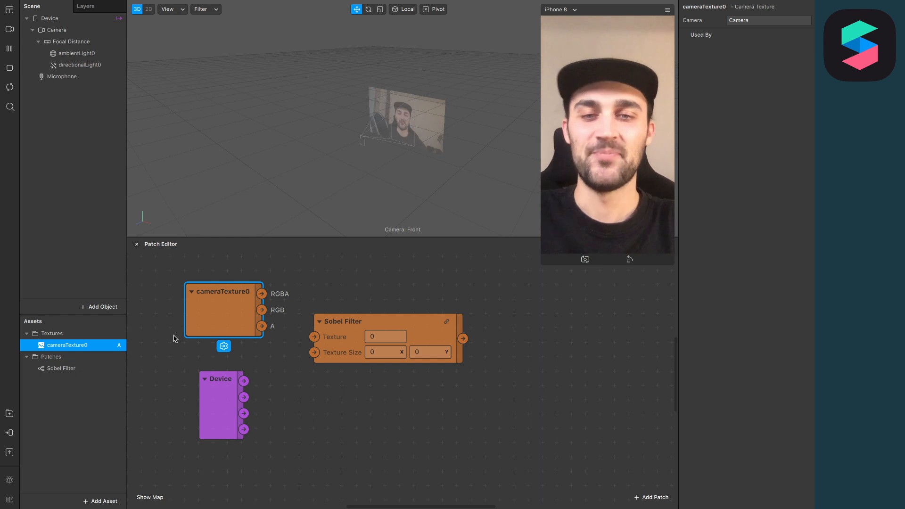
left_click_drag(375, 321, 477, 320)
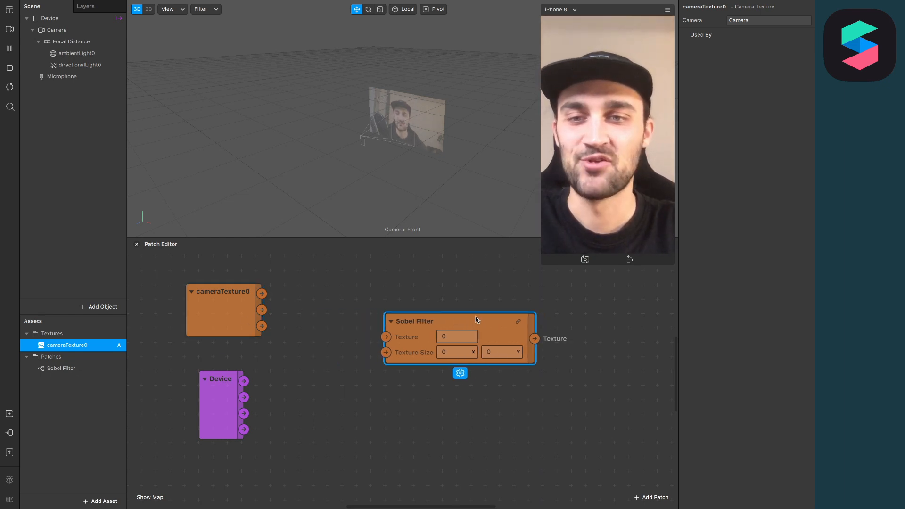
left_click_drag(225, 302, 223, 304)
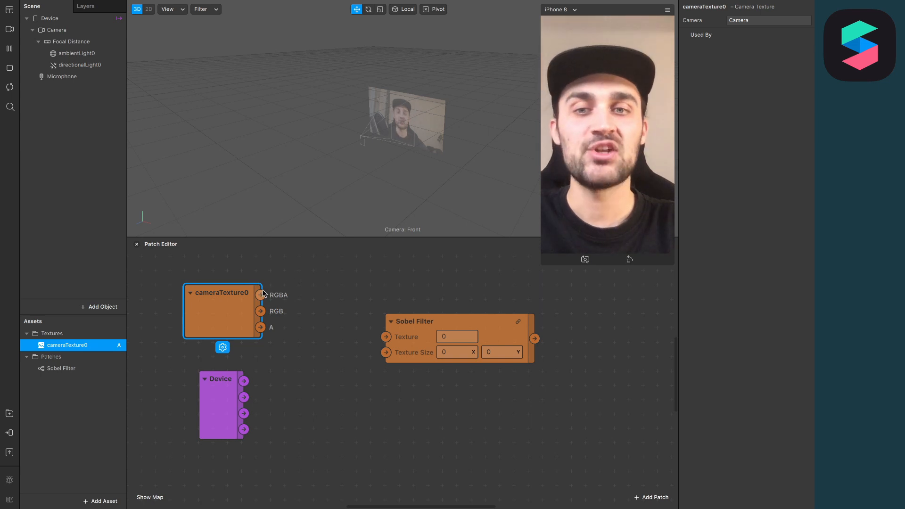
left_click_drag(261, 295, 387, 338)
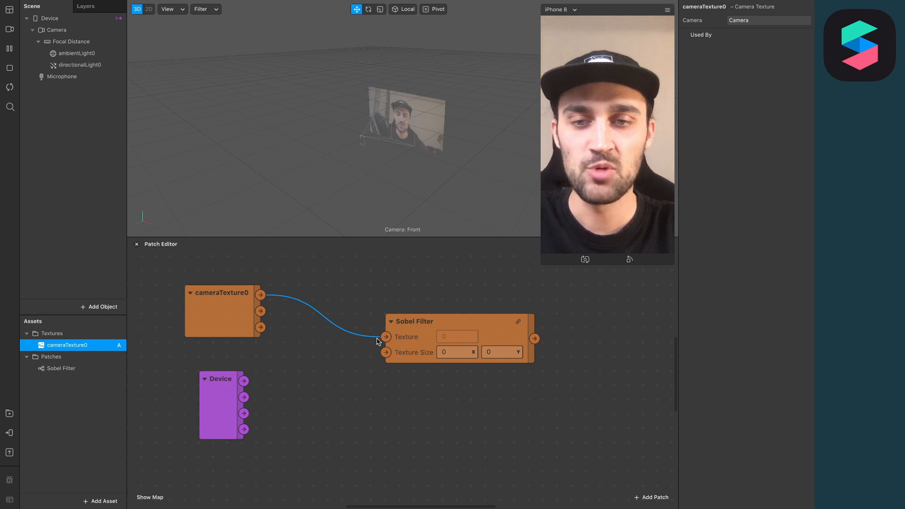
Add a Divide patch and arrange it between the Device and Sobel Filter patches.
left_click(647, 497)
type("div")
key("Return")
left_click_drag(431, 413, 323, 399)
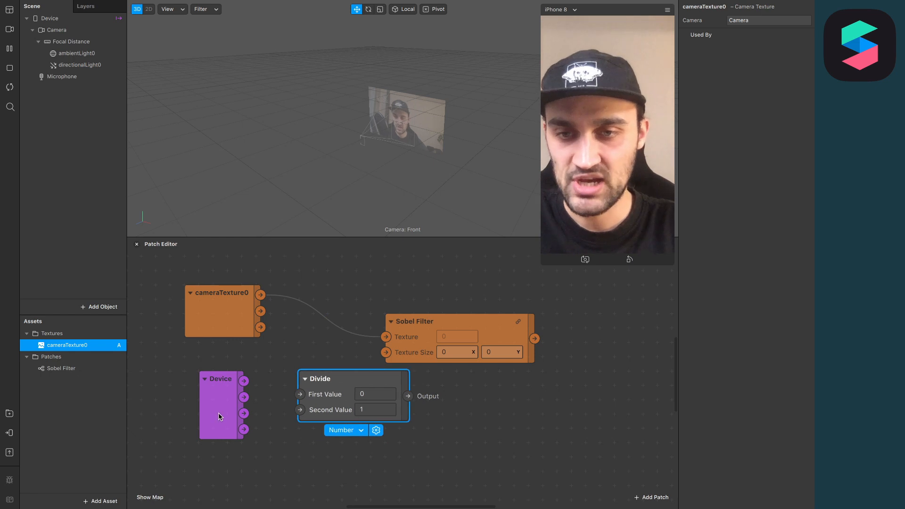
left_click_drag(219, 417, 189, 417)
left_click_drag(324, 388, 351, 377)
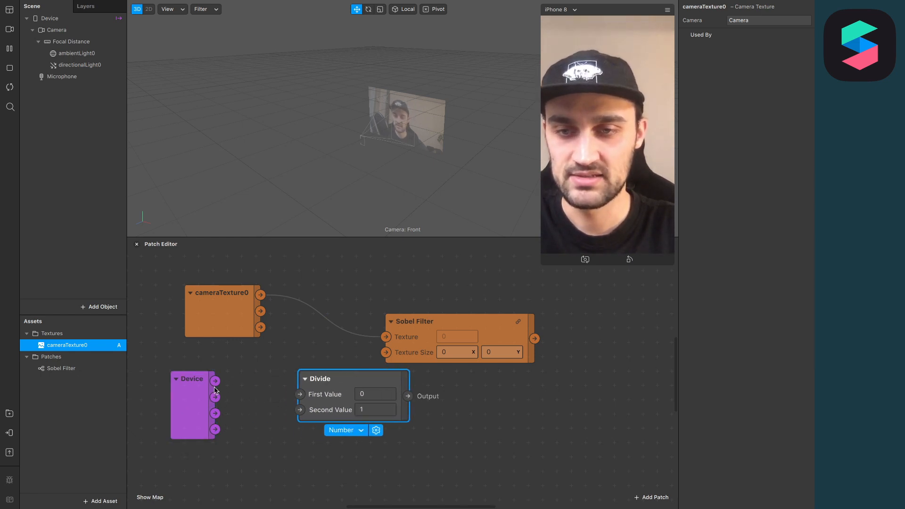
Divide the Device's Screen Size by its Screen Scale and feed the output into the Sobel Filter's Texture Size.
left_click_drag(215, 397, 301, 395)
left_click(262, 431)
left_click_drag(215, 397, 309, 398)
left_click_drag(215, 414, 271, 392)
left_click(330, 391)
left_click_drag(351, 397, 385, 361)
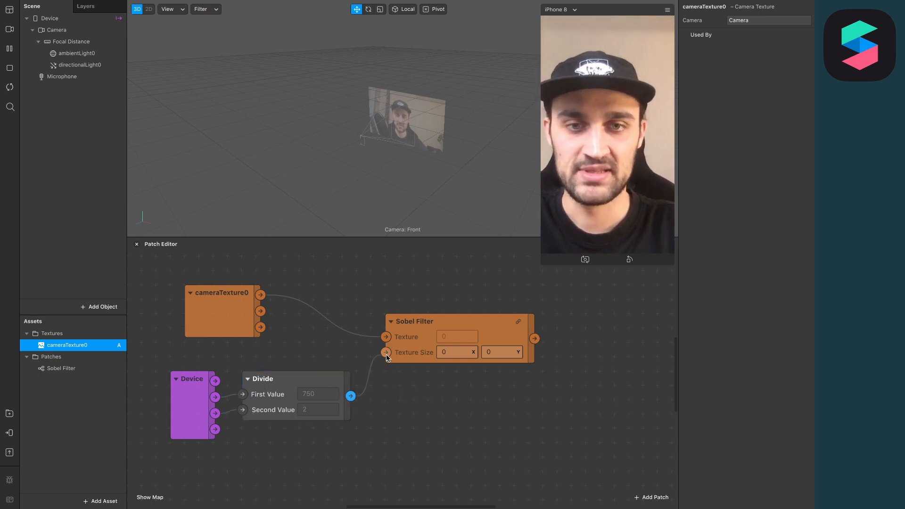
Add a Swizzle patch after the Sobel Filter and connect the filter's Texture output to its Value input.
scroll(542, 439, "right", 5)
scroll(542, 438, "down", 2)
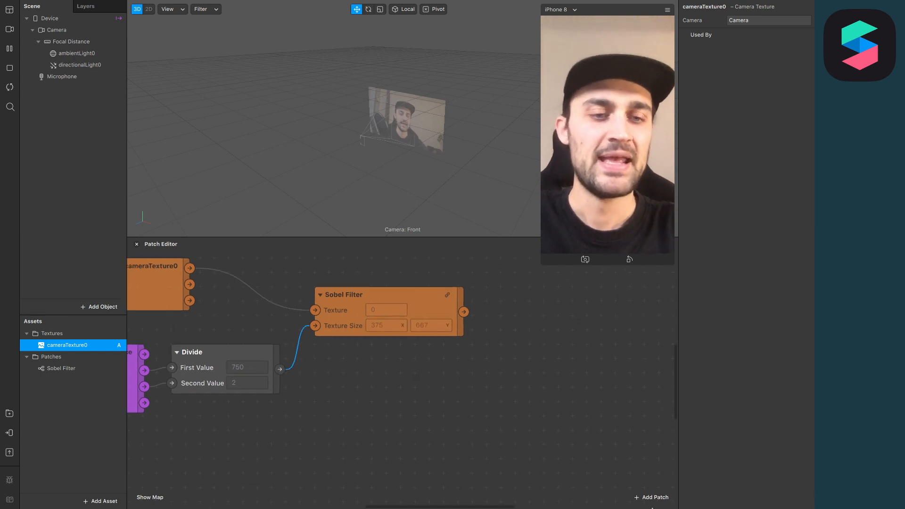
scroll(596, 425, "up", 2)
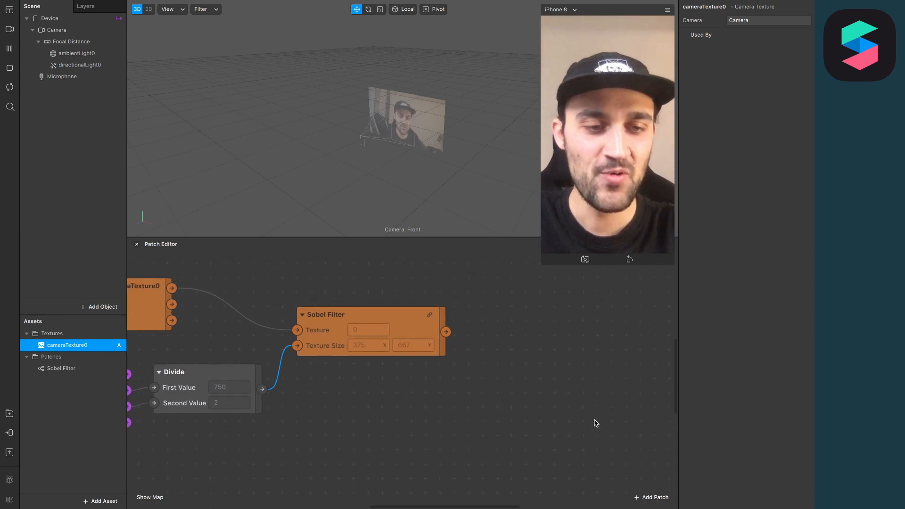
left_click(651, 497)
type("swiz")
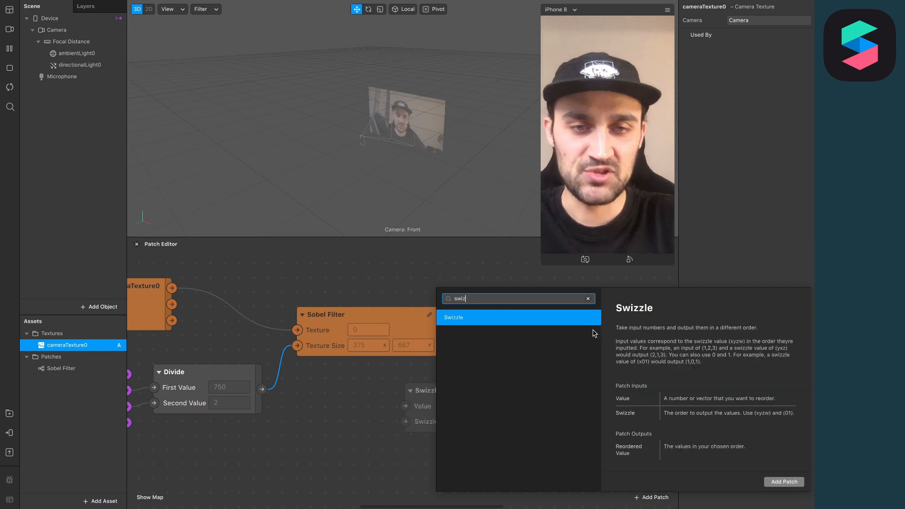
key("Return")
left_click_drag(437, 396, 536, 323)
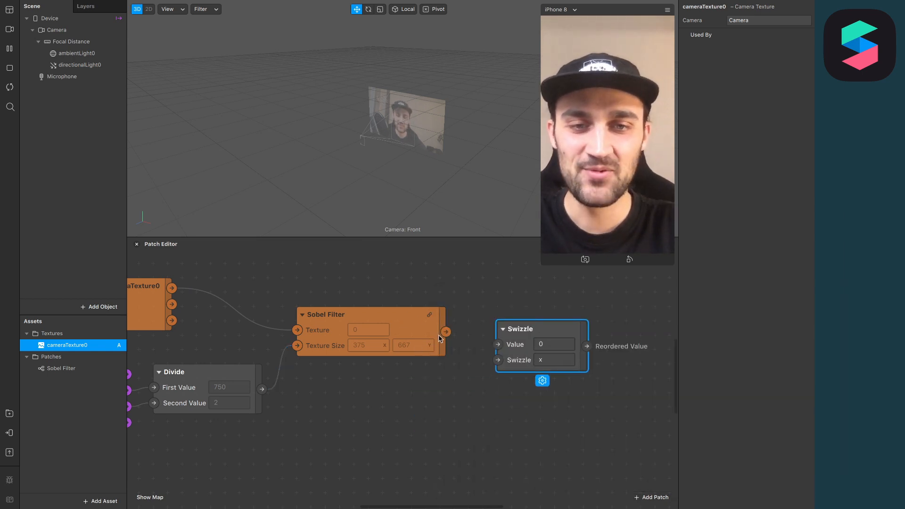
left_click_drag(447, 334, 498, 345)
scroll(536, 333, "right", 3)
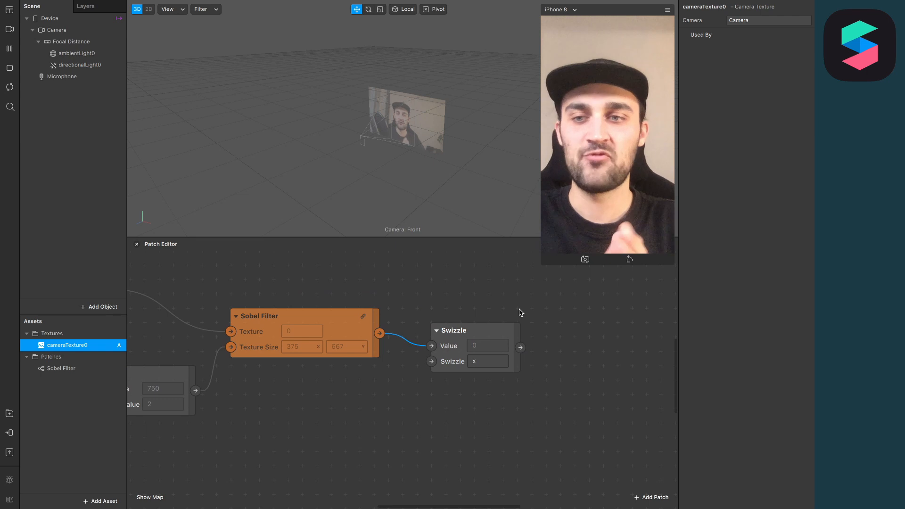
Create a material named Lines and set its shader type to Flat.
left_click(90, 502)
left_click(153, 385)
type("Lines")
key("Return")
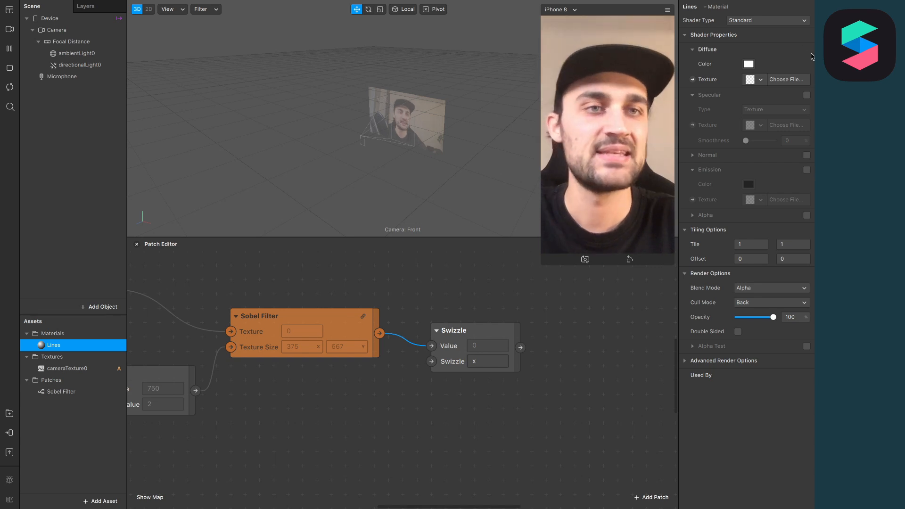
left_click(767, 21)
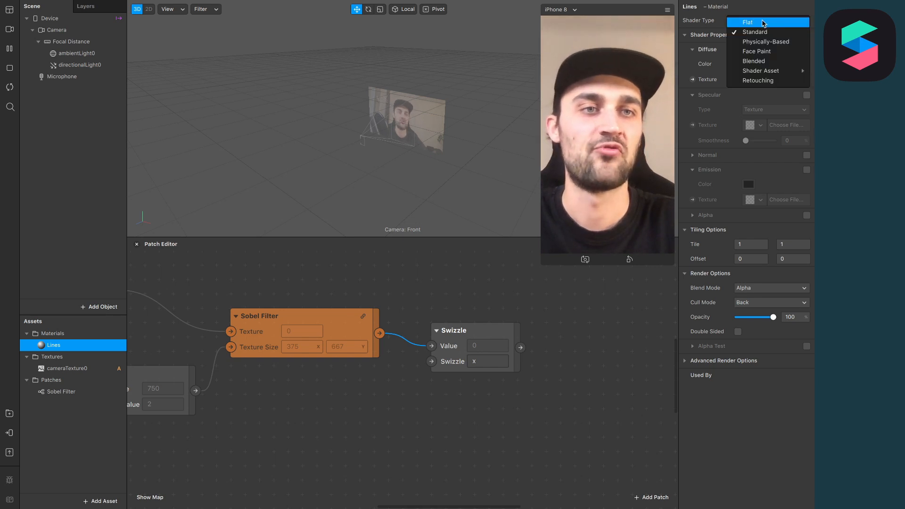
left_click(764, 23)
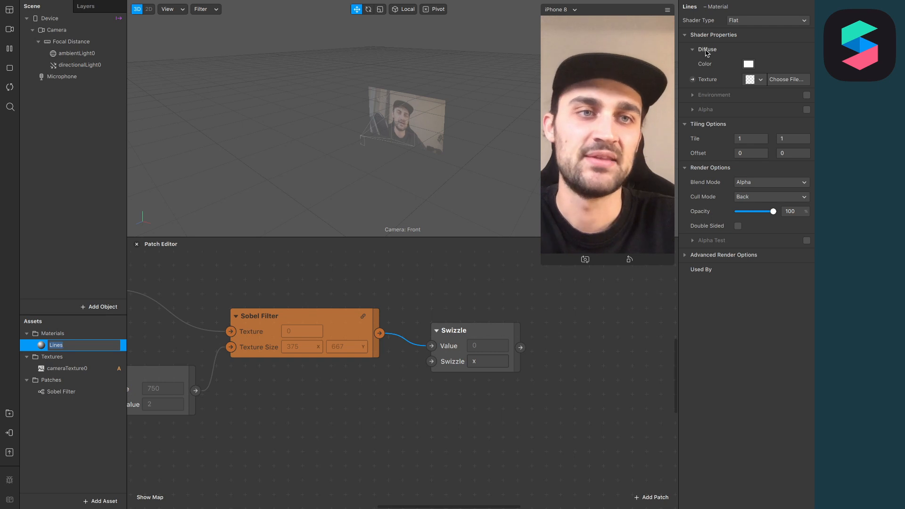
Create a patch for the Lines material's diffuse texture and connect the Swizzle output to it.
left_click(692, 80)
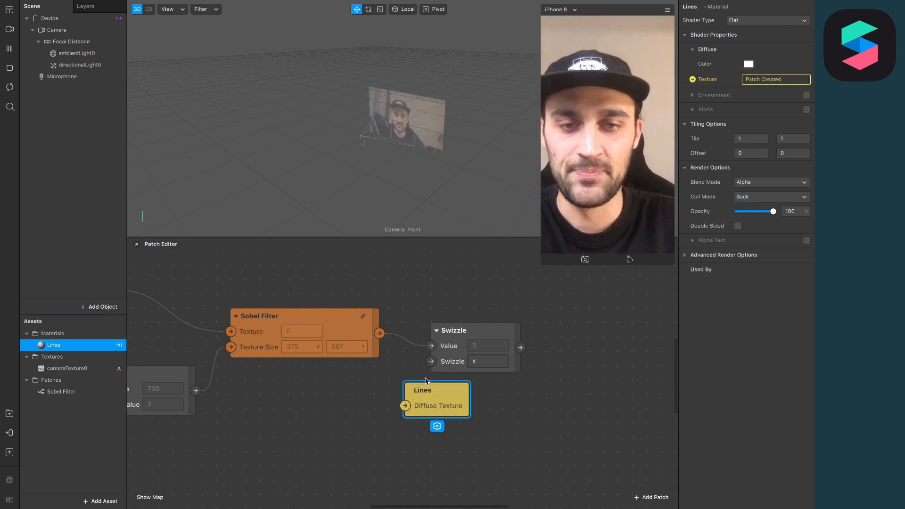
left_click_drag(429, 396, 570, 351)
scroll(514, 394, "right", 4)
left_click_drag(488, 363, 516, 347)
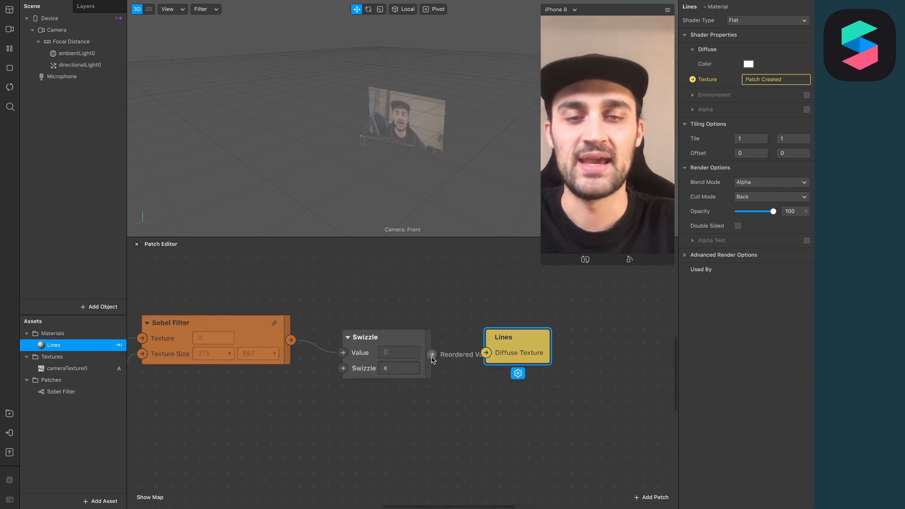
left_click_drag(432, 354, 486, 355)
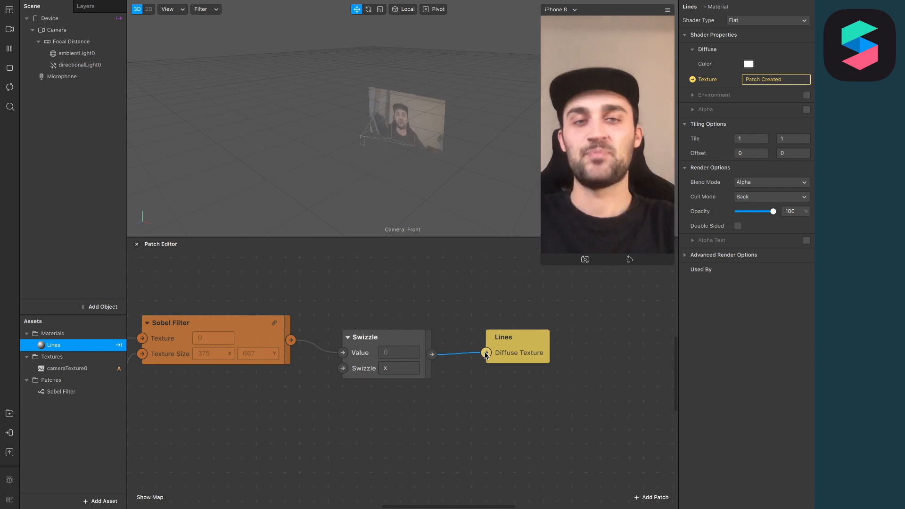
Insert a new object from the object list into the scene.
left_click(96, 306)
scroll(64, 237, "down", 3)
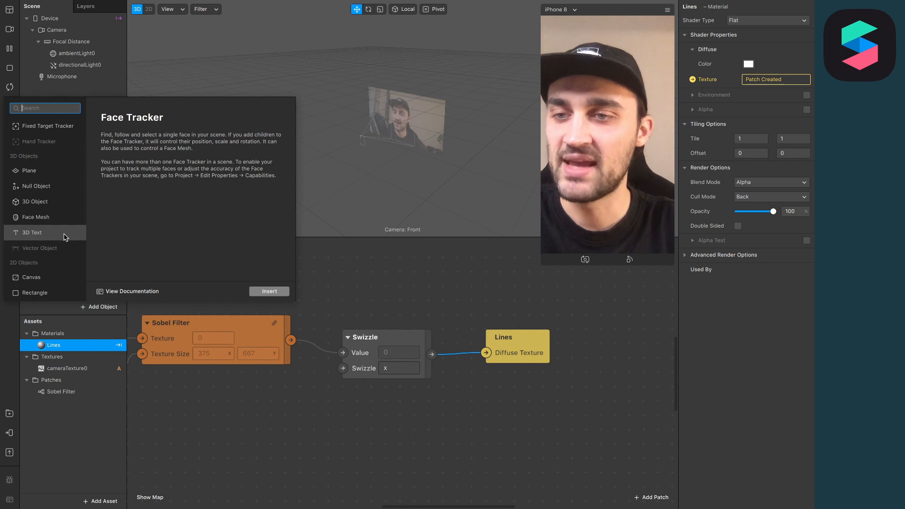
left_click(53, 249)
left_click(261, 292)
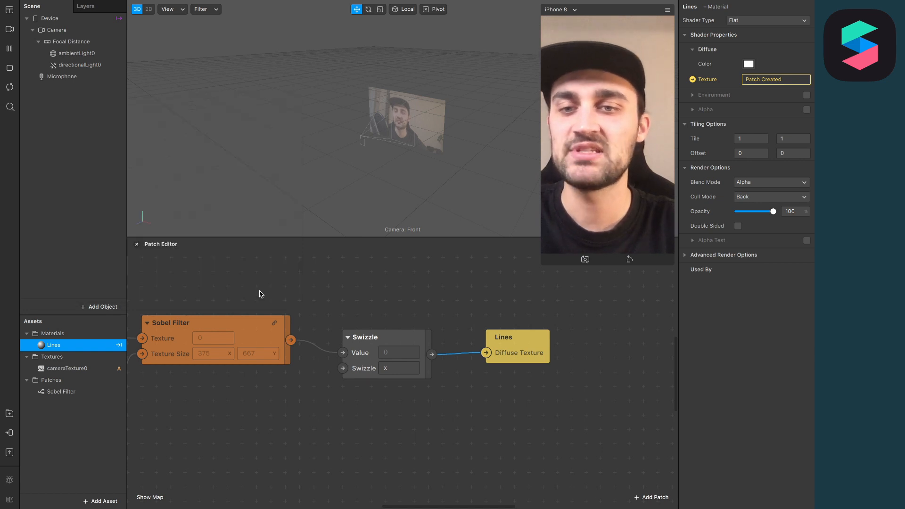
Insert a Rectangle object into the canvas in the scene.
left_click(97, 307)
scroll(50, 241, "down", 3)
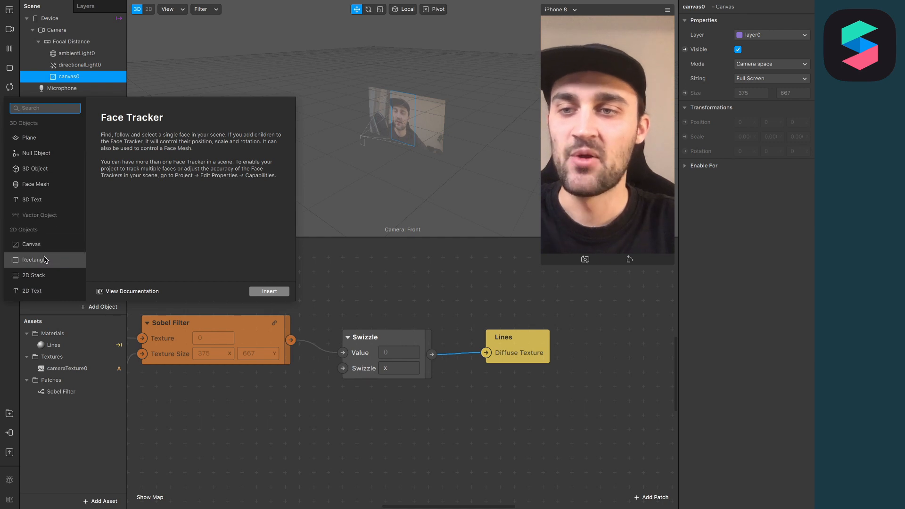
left_click(52, 261)
left_click(270, 292)
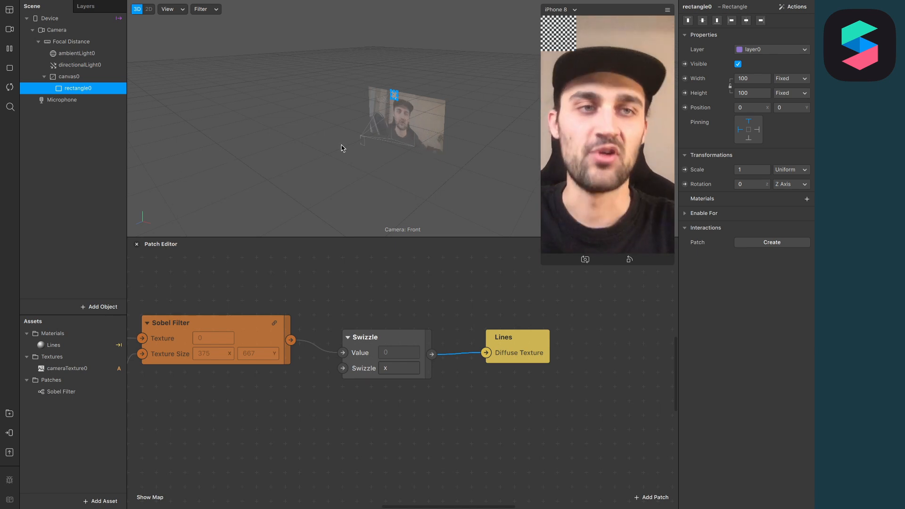
Make the rectangle fill the full width and height of the screen.
left_click(762, 78)
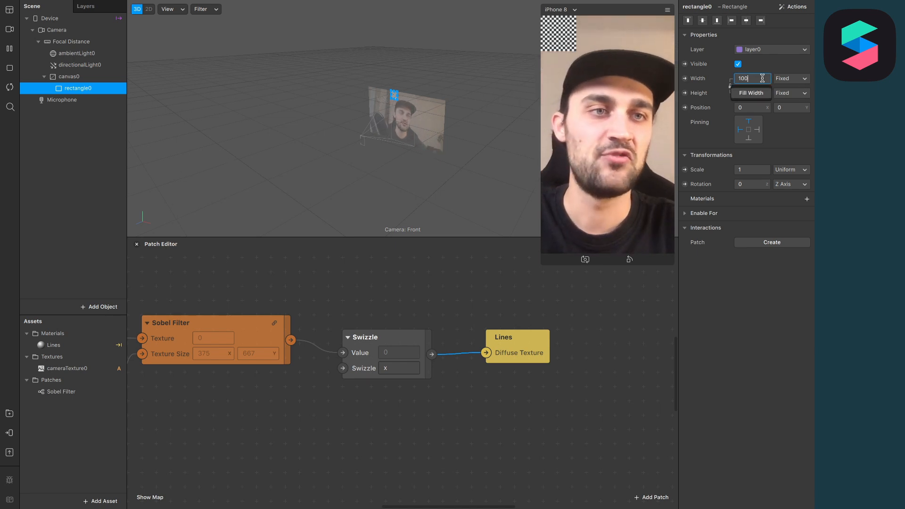
left_click(754, 92)
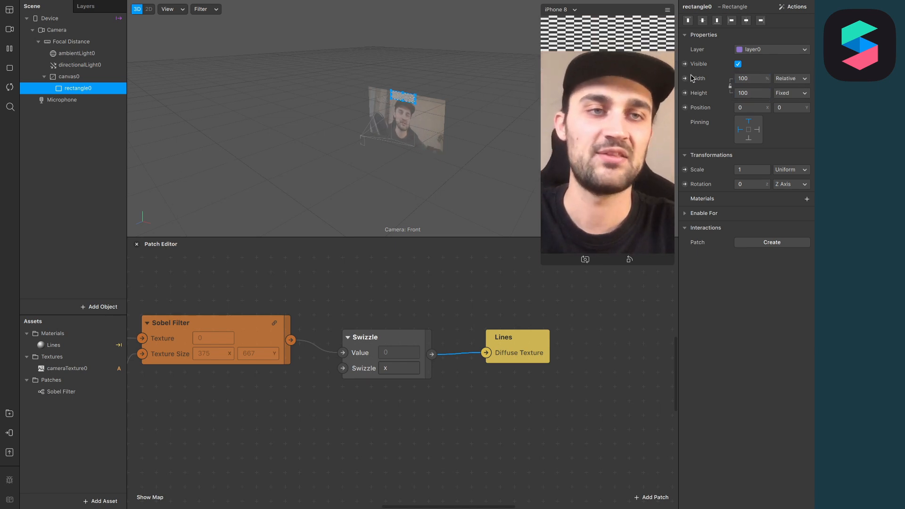
left_click(755, 92)
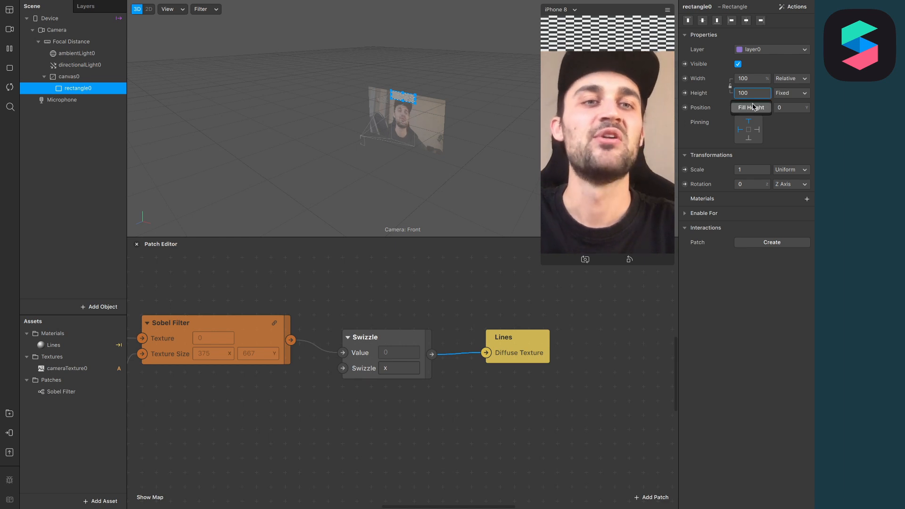
left_click(752, 107)
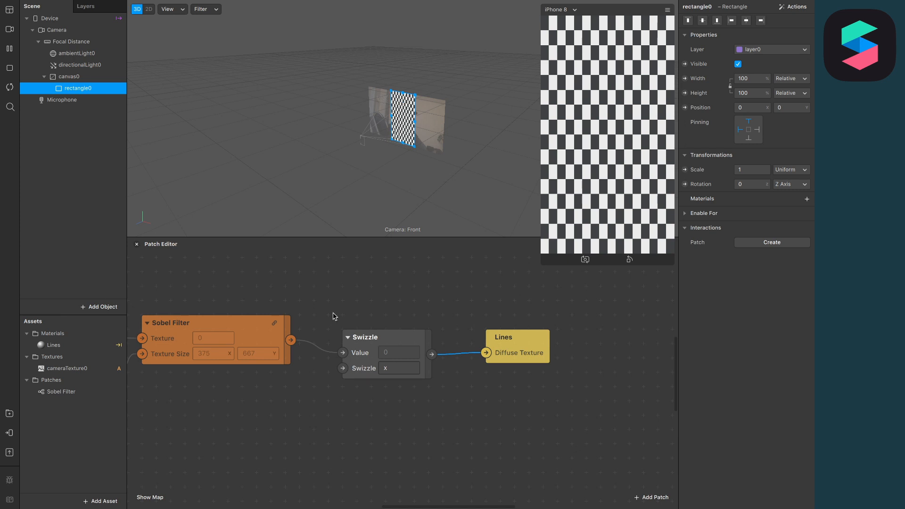
Assign the existing Lines material to the rectangle.
scroll(389, 345, "right", 2)
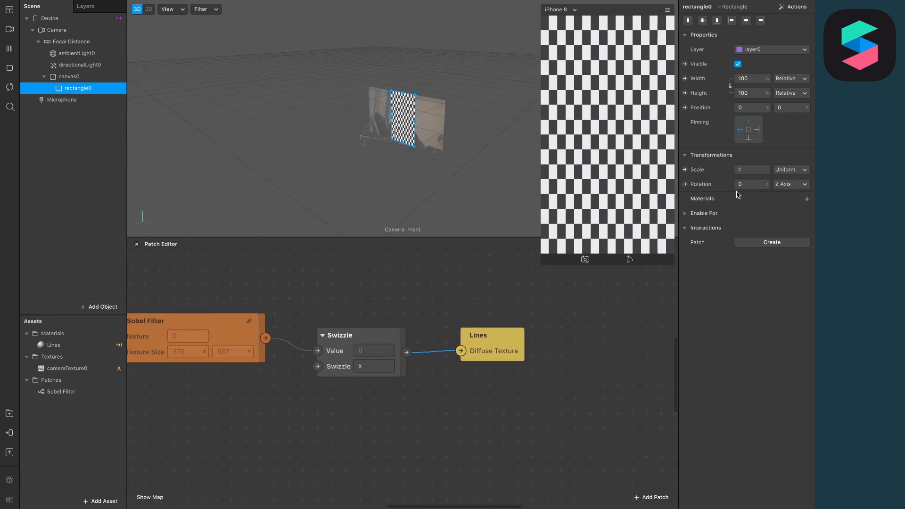
left_click(806, 199)
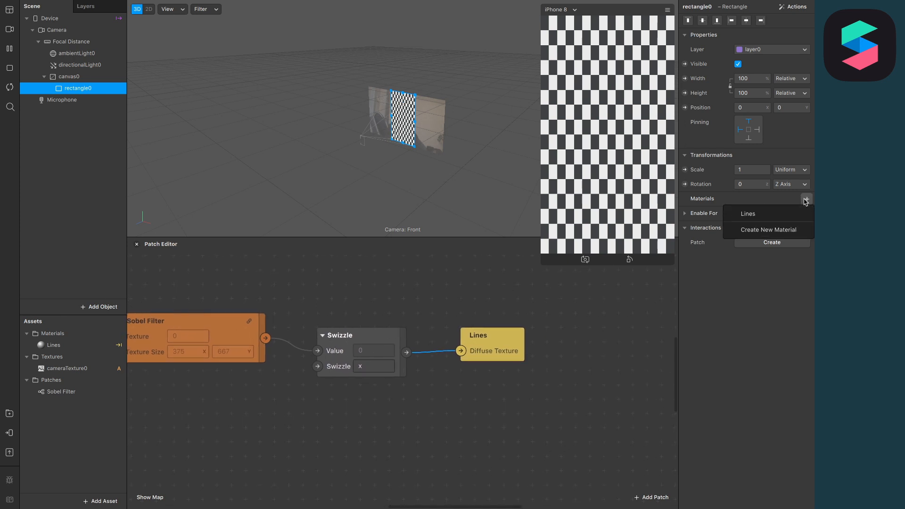
left_click(775, 212)
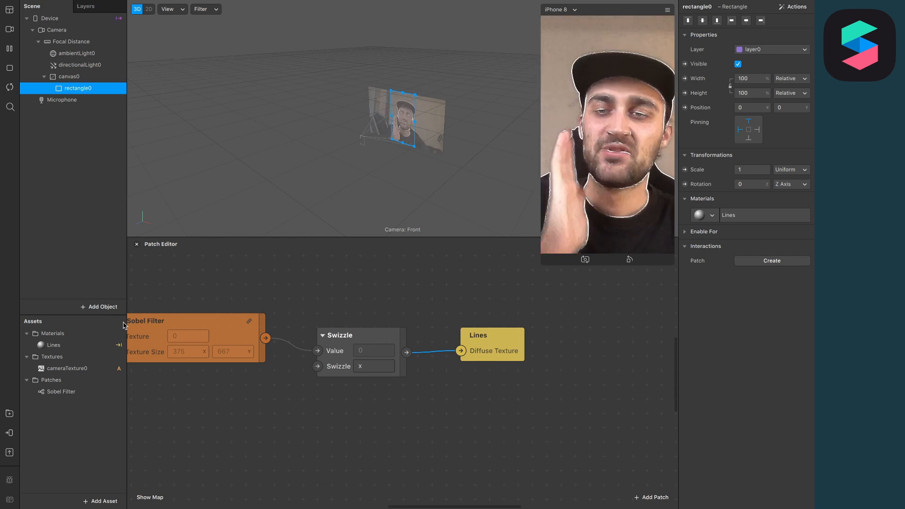
Set the Lines material's blend mode to Add and its opacity to 40%.
left_click(62, 346)
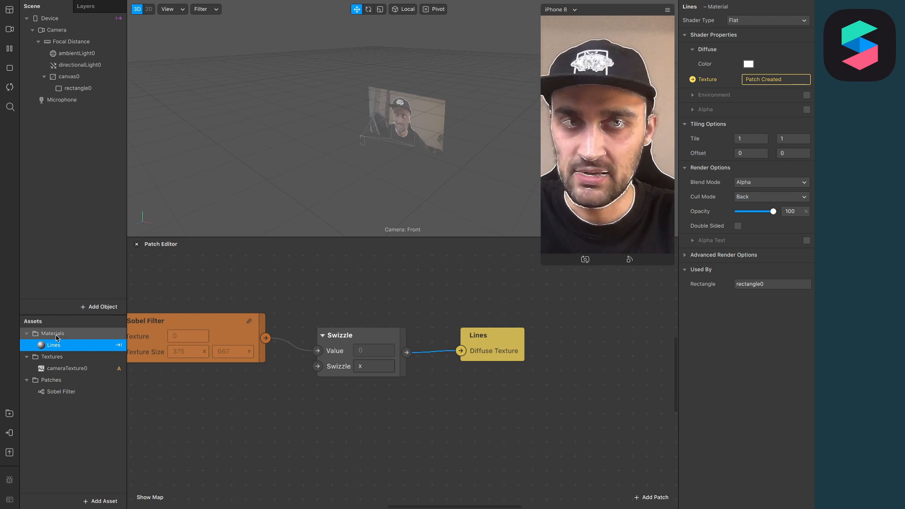
left_click(776, 188)
left_click(757, 204)
left_click_drag(756, 212, 754, 213)
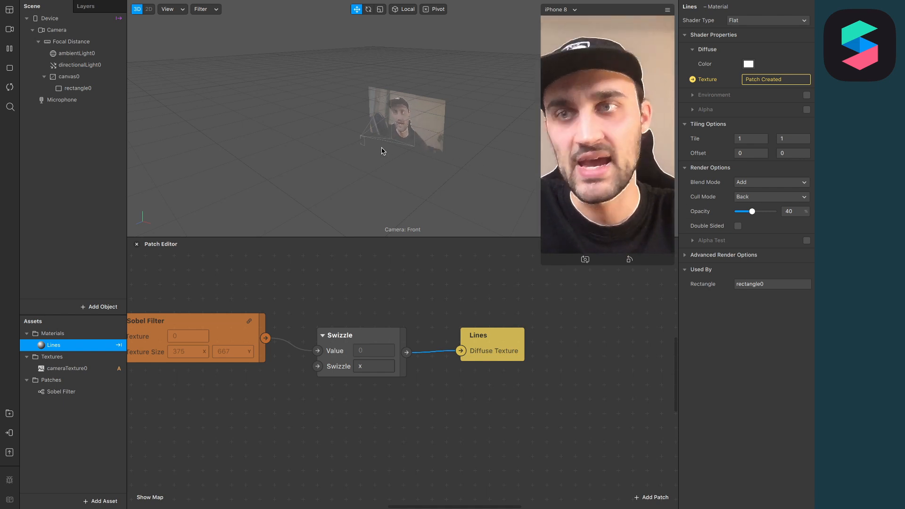
Offset rectangle0 by setting its X and Y position to -10 each.
left_click(69, 91)
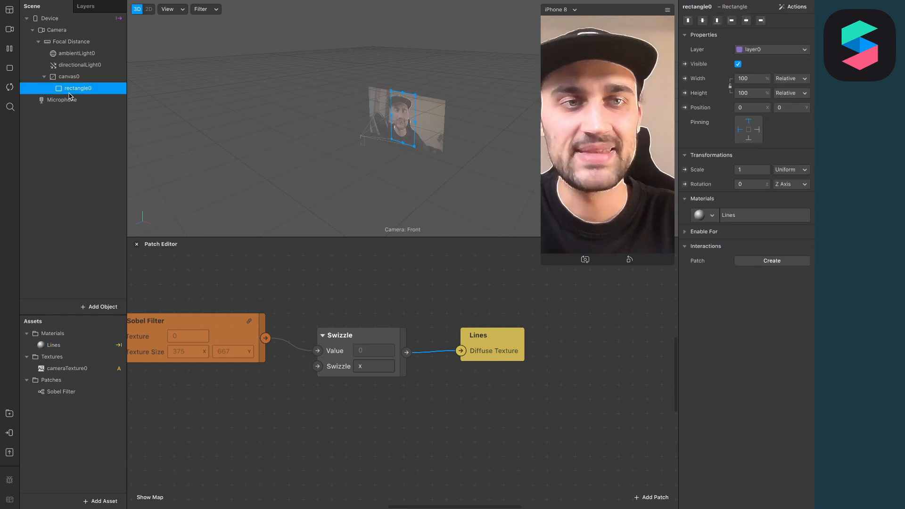
left_click(763, 108)
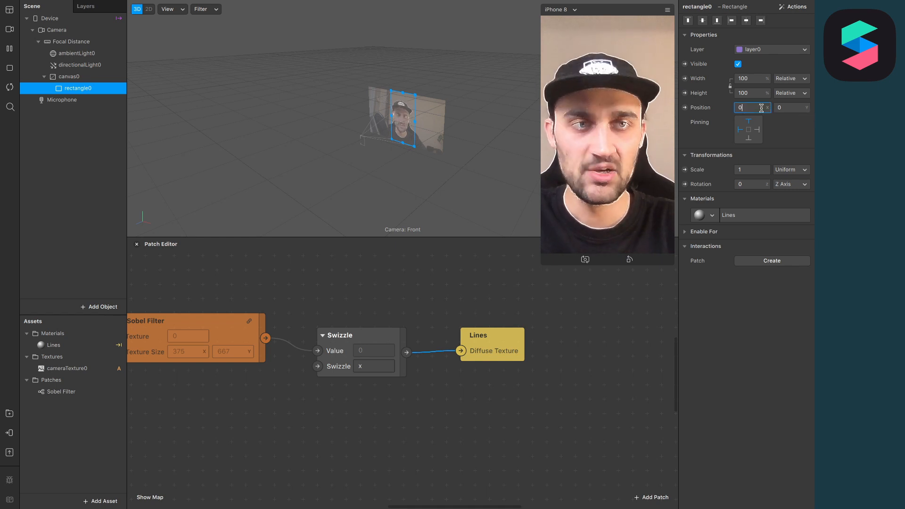
type("-10")
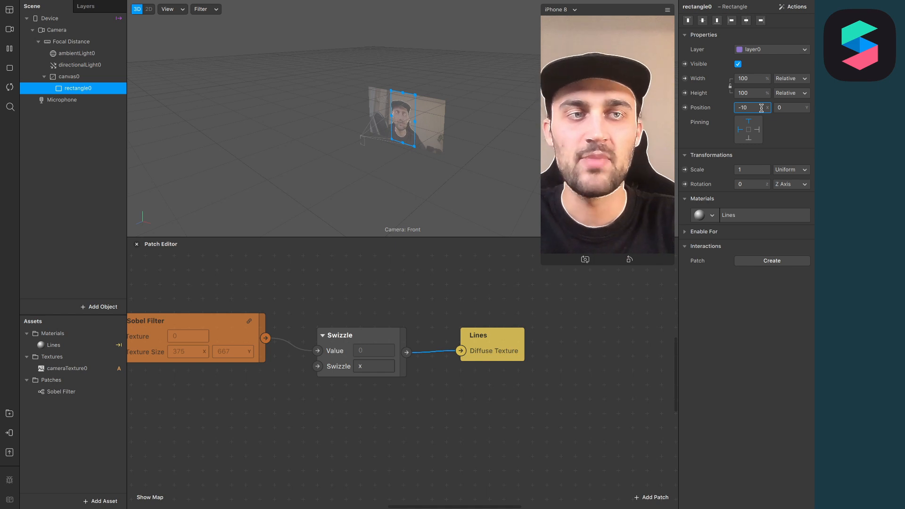
left_click(784, 108)
type("-10")
key("Return")
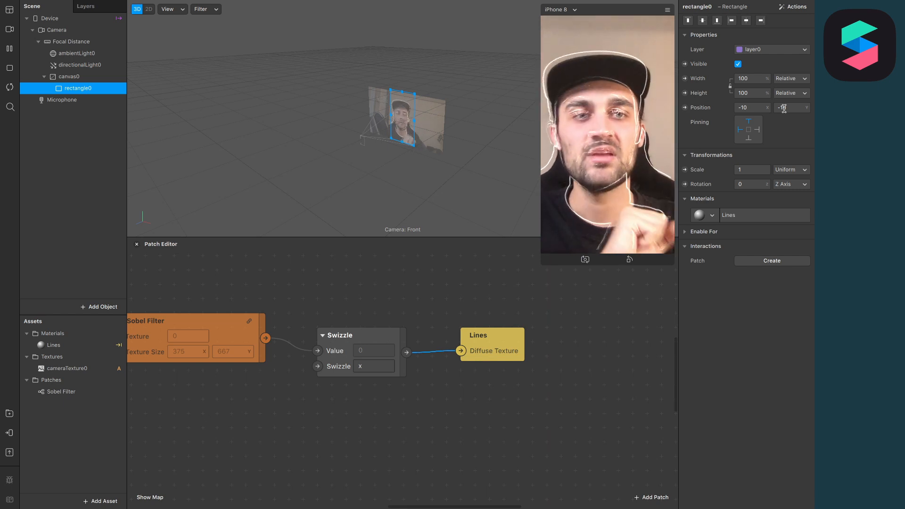
Enlarge the rectangle's relative width and height to 102% each.
left_click(761, 78)
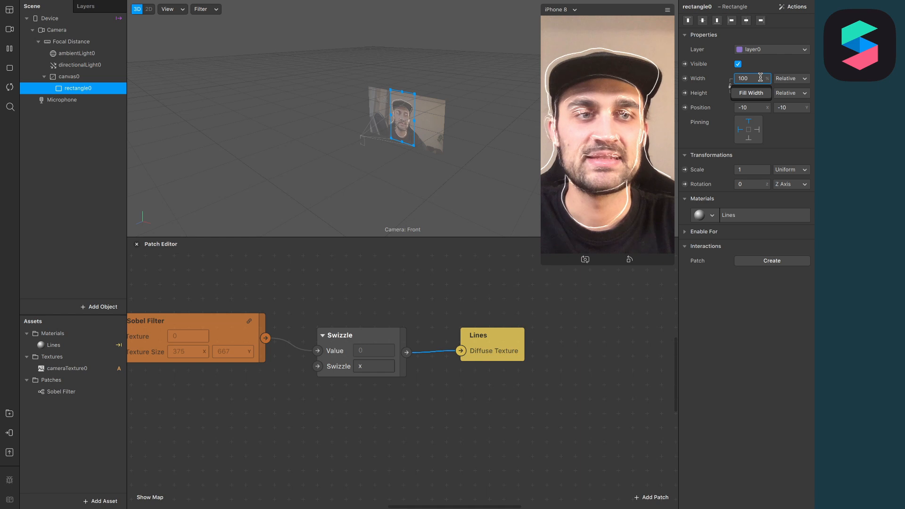
type("2")
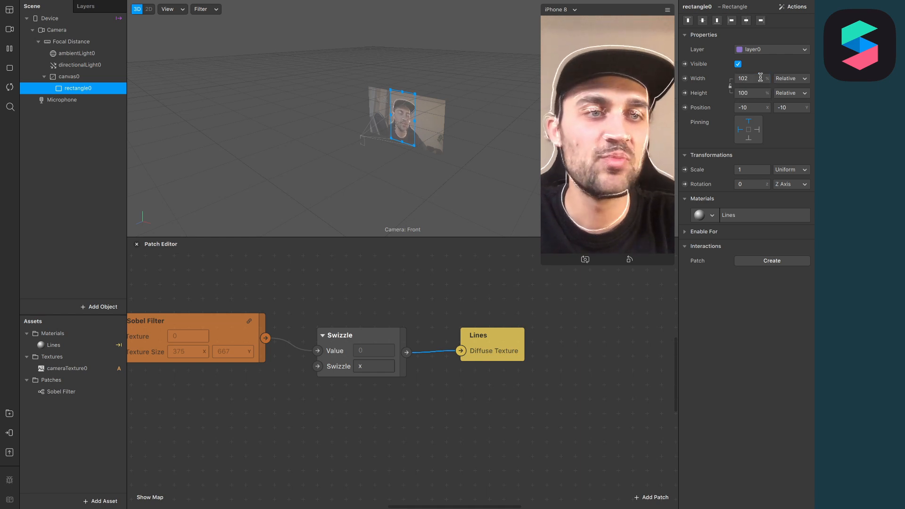
left_click(760, 93)
key("BackSpace")
type("2")
key("Return")
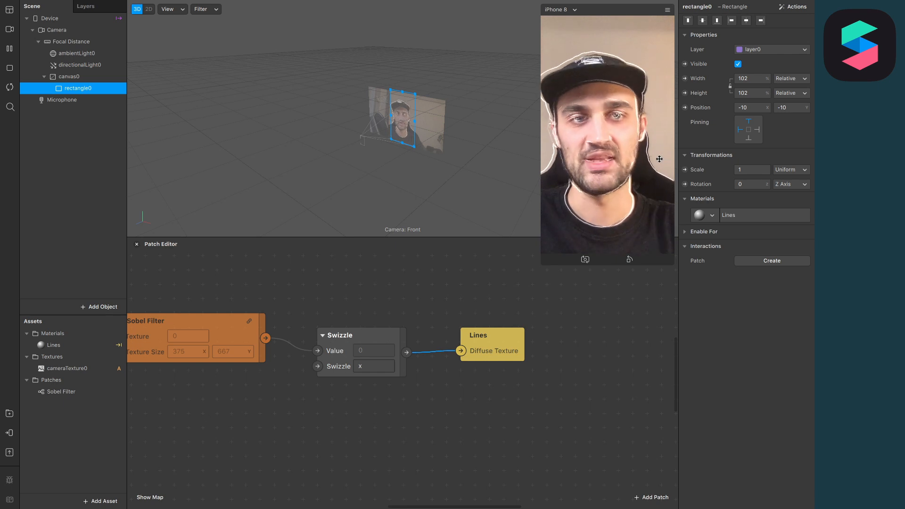